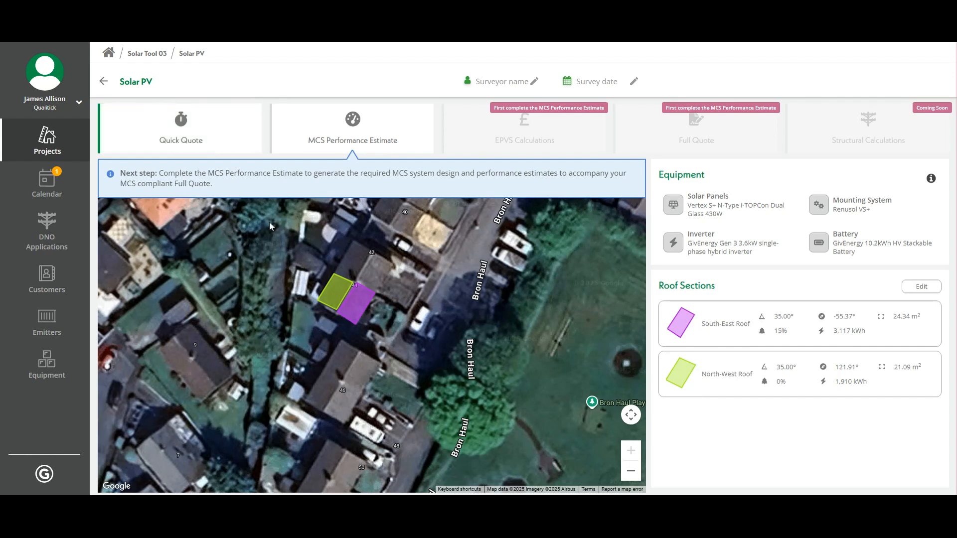
Step: Open the Solar PV project's MCS Performance Estimate to reach the South-East Roof shading step
{"action": "left_click", "coordinate": [368, 138]}
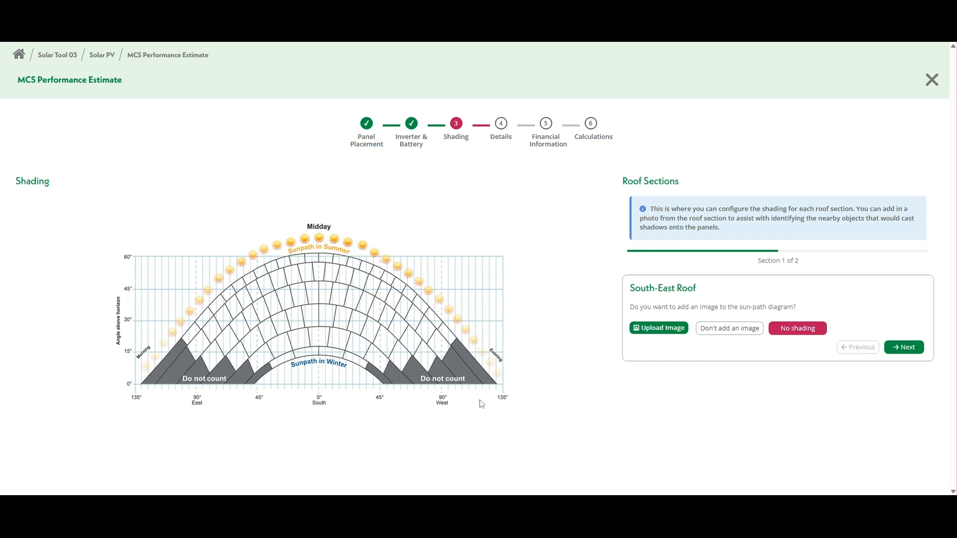
Step: Continue the South-East Roof shading without adding a sun-path photo
{"action": "left_click", "coordinate": [743, 329]}
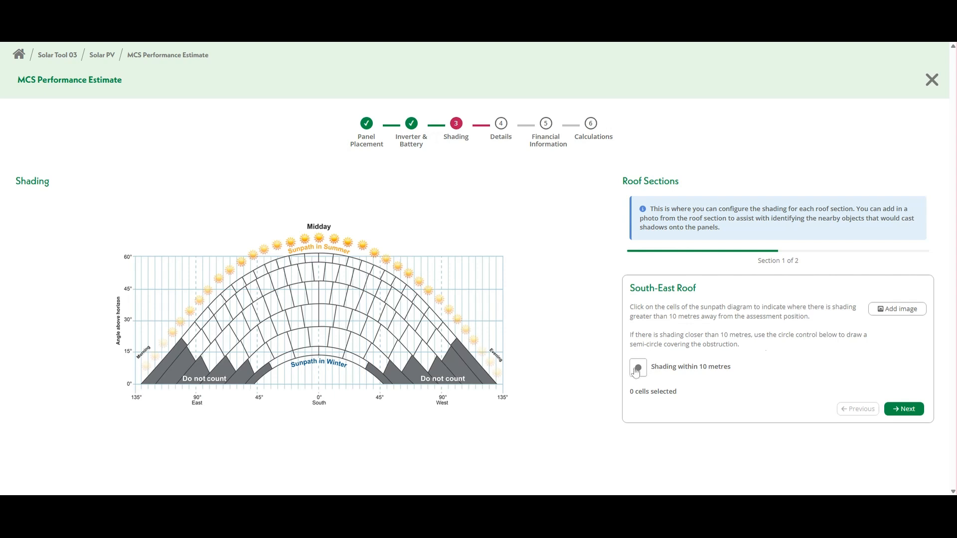
Step: Mark six shaded cells on the South-East Roof sun-path diagram, leaving no within-10m semicircle
{"action": "left_click", "coordinate": [297, 344]}
{"action": "left_click", "coordinate": [280, 345]}
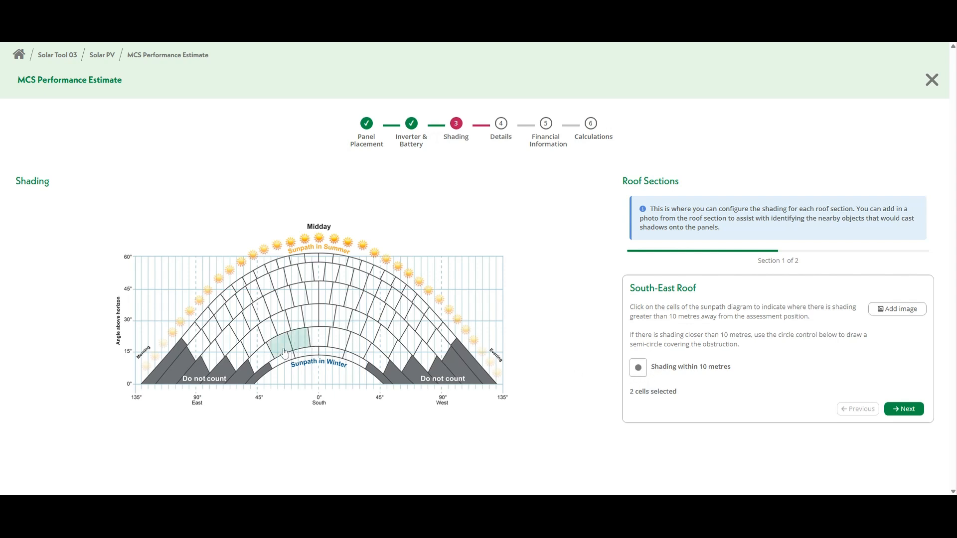
{"action": "left_click", "coordinate": [282, 361]}
{"action": "left_click", "coordinate": [302, 357]}
{"action": "left_click", "coordinate": [638, 374]}
{"action": "mouse_move", "coordinate": [202, 369]}
{"action": "left_mouse_down"}
{"action": "mouse_move", "coordinate": [361, 369]}
{"action": "mouse_move", "coordinate": [340, 370]}
{"action": "left_mouse_up"}
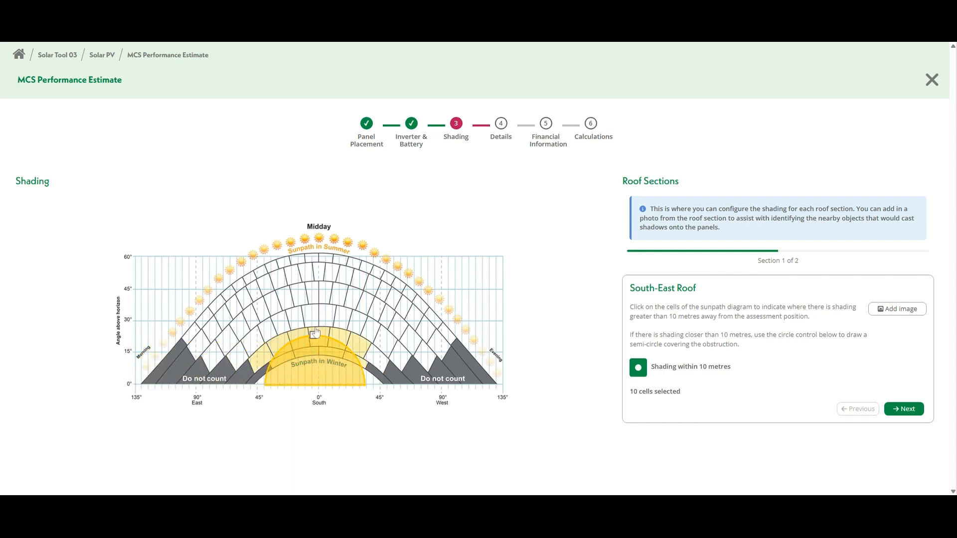
{"action": "left_click_drag", "start_coordinate": [315, 333], "coordinate": [314, 363]}
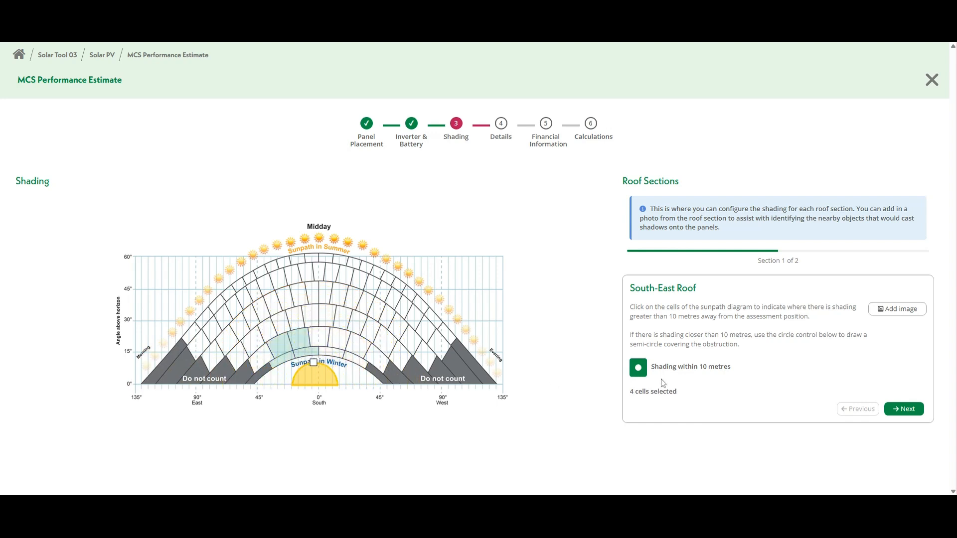
{"action": "left_click", "coordinate": [641, 370]}
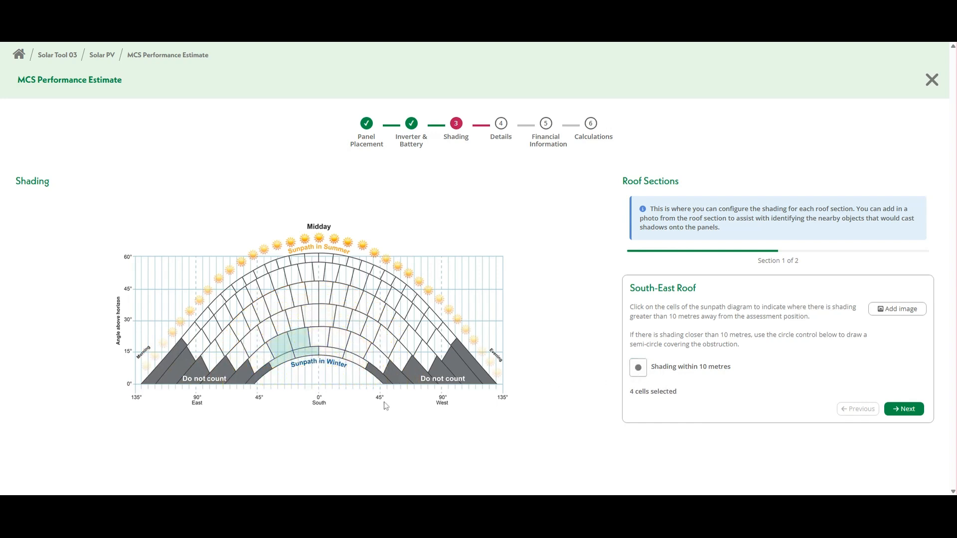
{"action": "left_click", "coordinate": [269, 362]}
{"action": "left_click", "coordinate": [252, 351]}
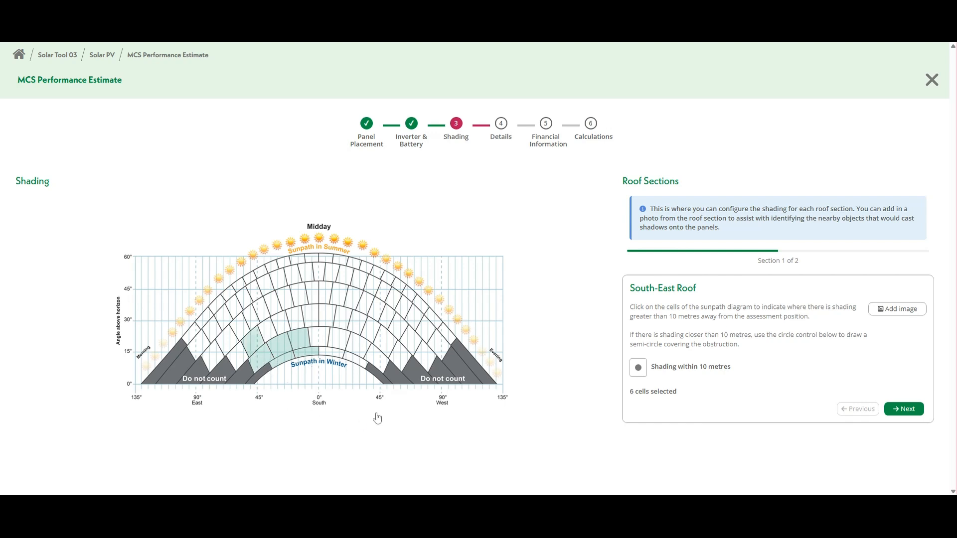
Step: Finish the South-East and North-West Roof shading and proceed to the survey details
{"action": "left_click", "coordinate": [907, 413]}
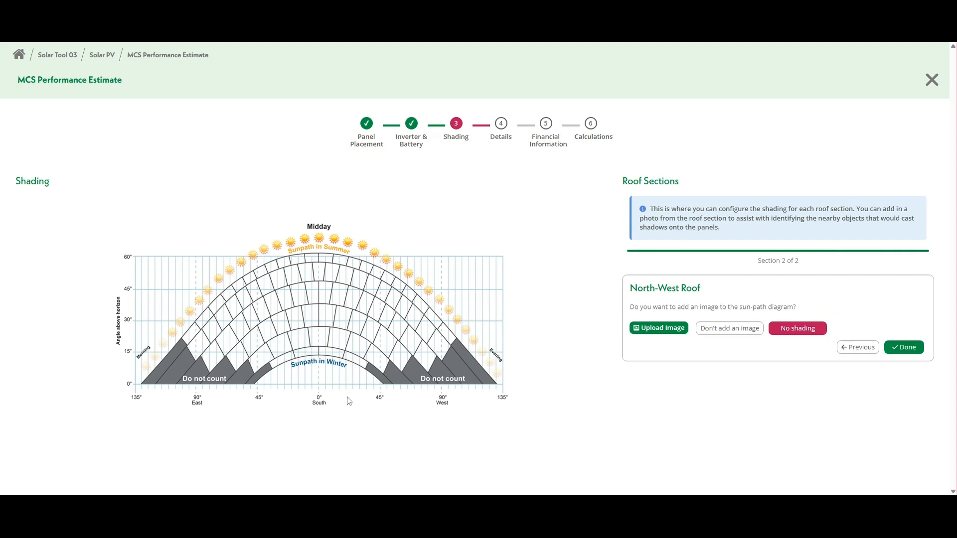
{"action": "left_click", "coordinate": [910, 349]}
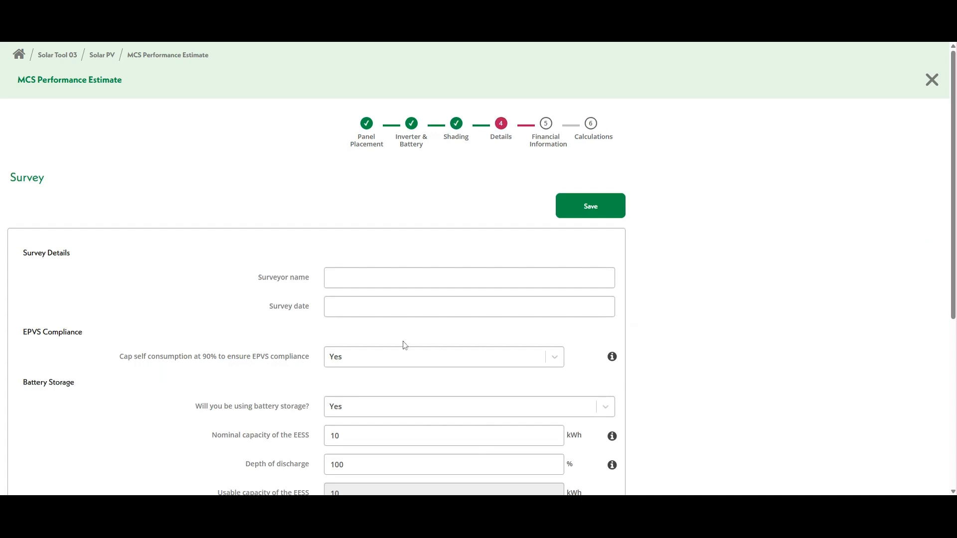
{"action": "left_click", "coordinate": [330, 278]}
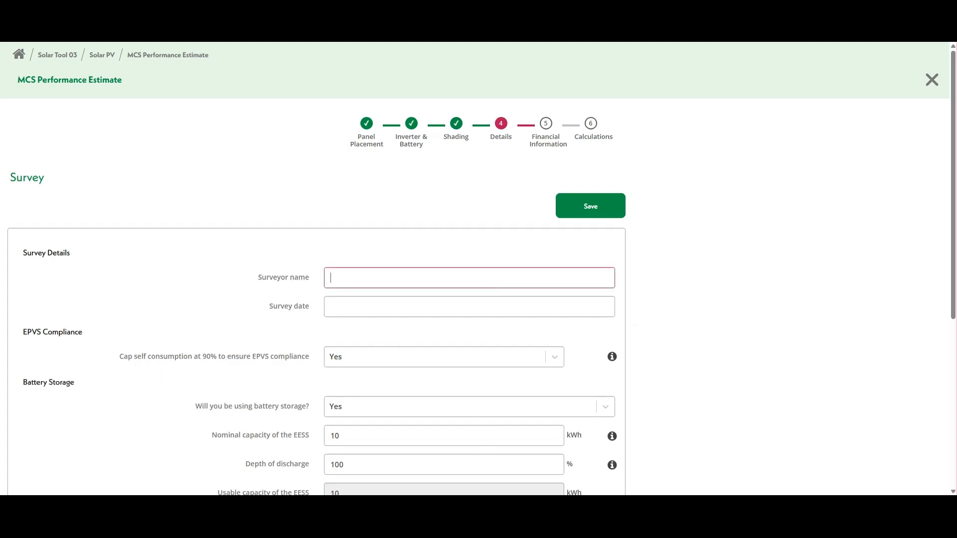
Step: Enter the surveyor's name and set the survey date to 12 August 2025
{"action": "left_click", "coordinate": [433, 297]}
{"action": "left_click", "coordinate": [351, 404]}
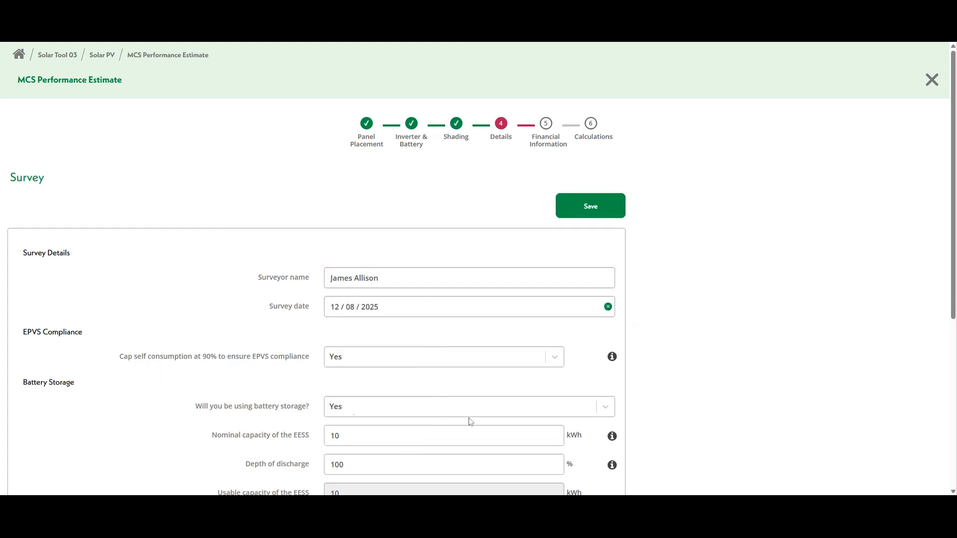
{"action": "scroll", "coordinate": [482, 333], "scroll_direction": "down", "scroll_amount": 2}
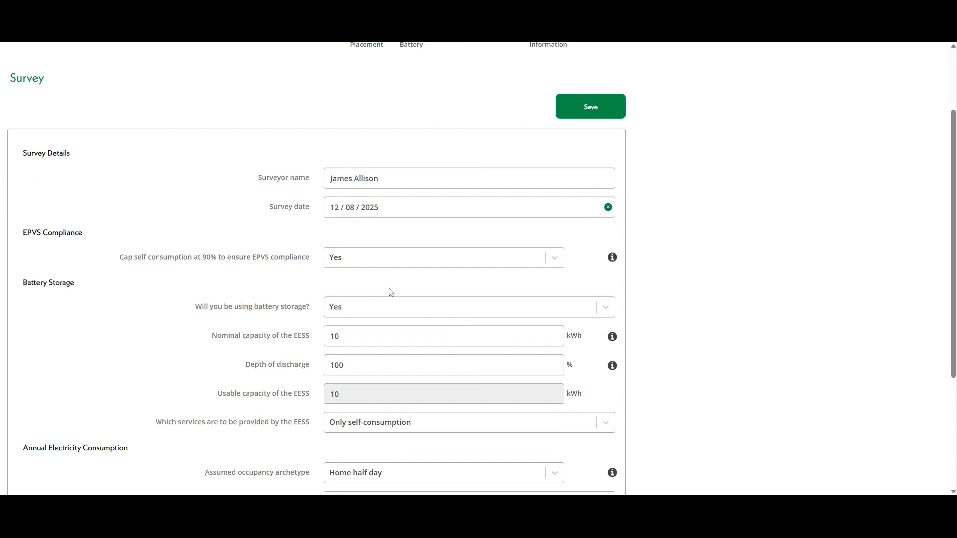
{"action": "scroll", "coordinate": [394, 290], "scroll_direction": "down", "scroll_amount": 1}
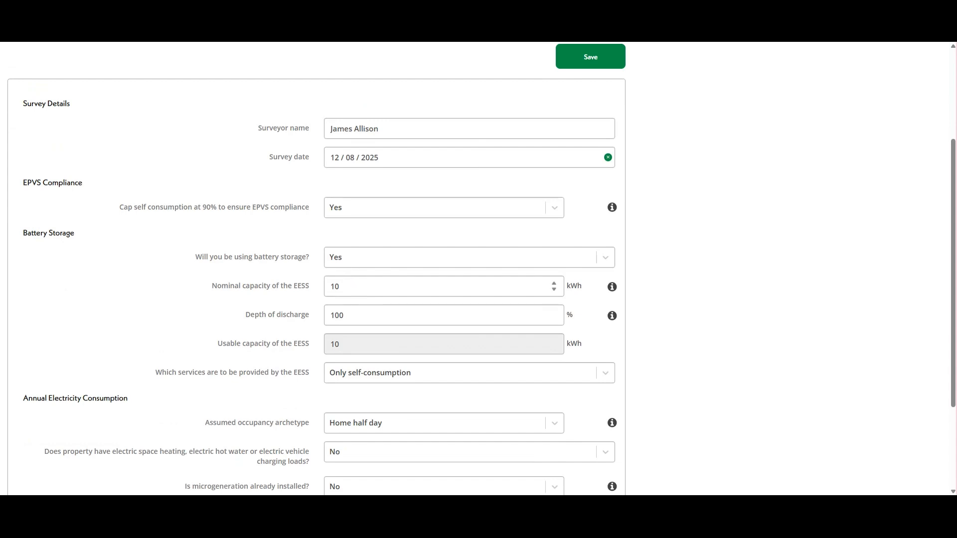
{"action": "scroll", "coordinate": [402, 294], "scroll_direction": "down", "scroll_amount": 3}
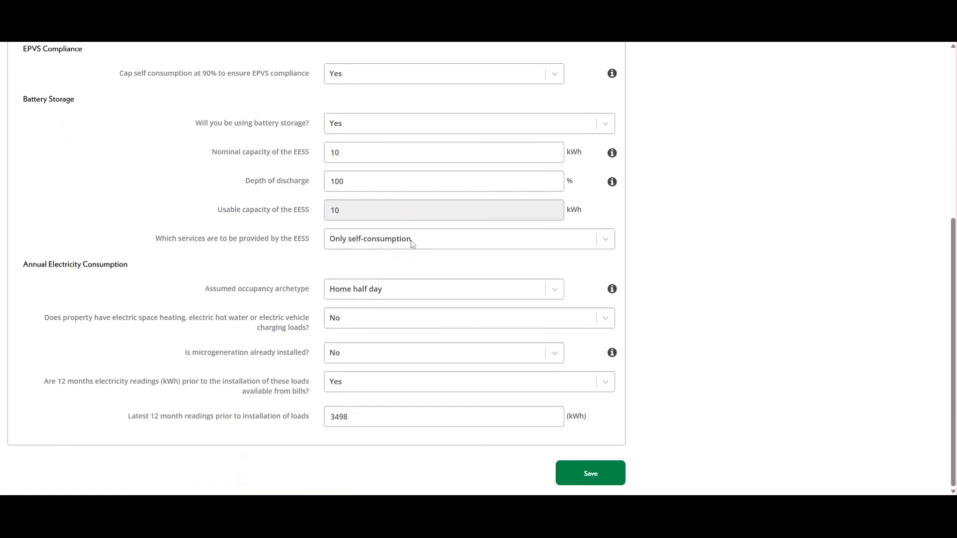
Step: Set battery services to Both with 8 kWh for self-consumption, keeping Home half day occupancy
{"action": "left_click", "coordinate": [412, 243]}
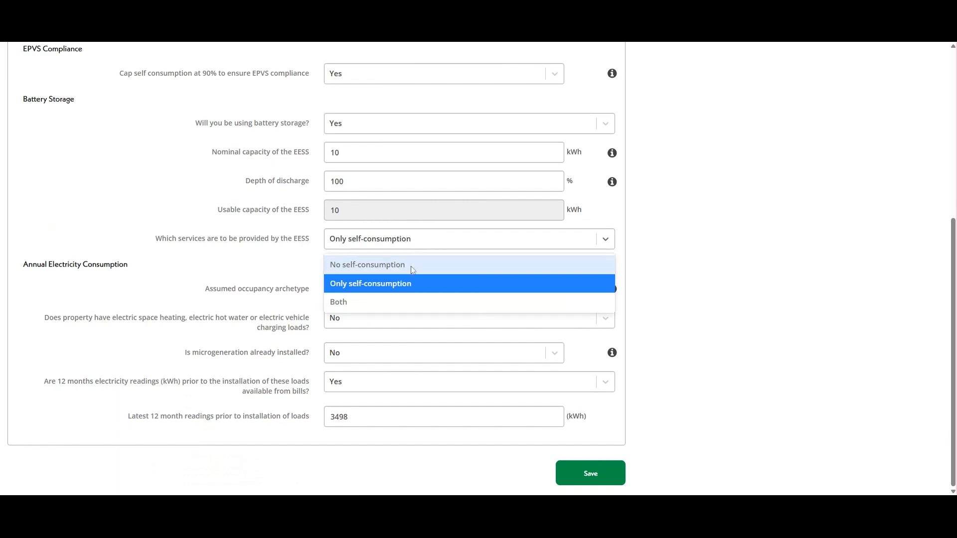
{"action": "left_click", "coordinate": [387, 304]}
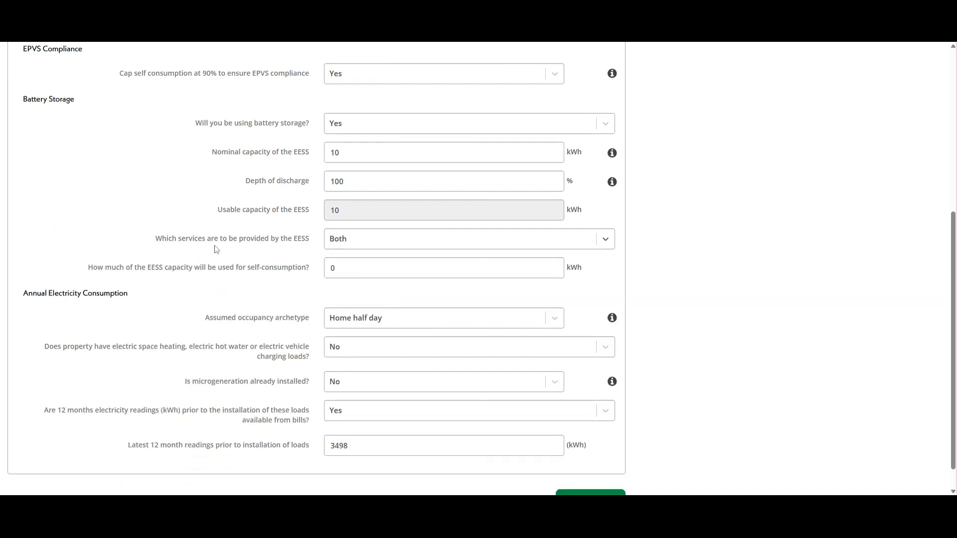
{"action": "left_click_drag", "start_coordinate": [339, 269], "coordinate": [317, 274]}
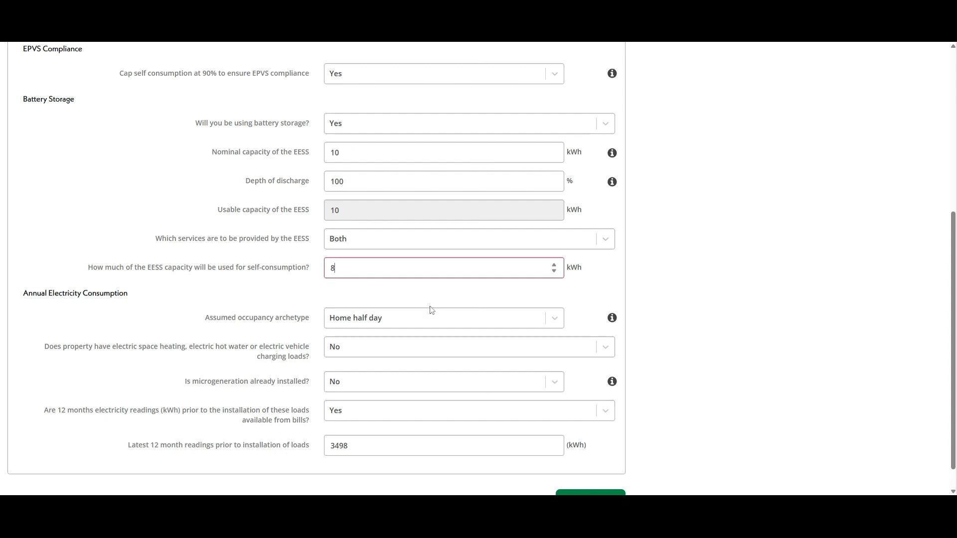
{"action": "scroll", "coordinate": [466, 295], "scroll_direction": "down", "scroll_amount": 1}
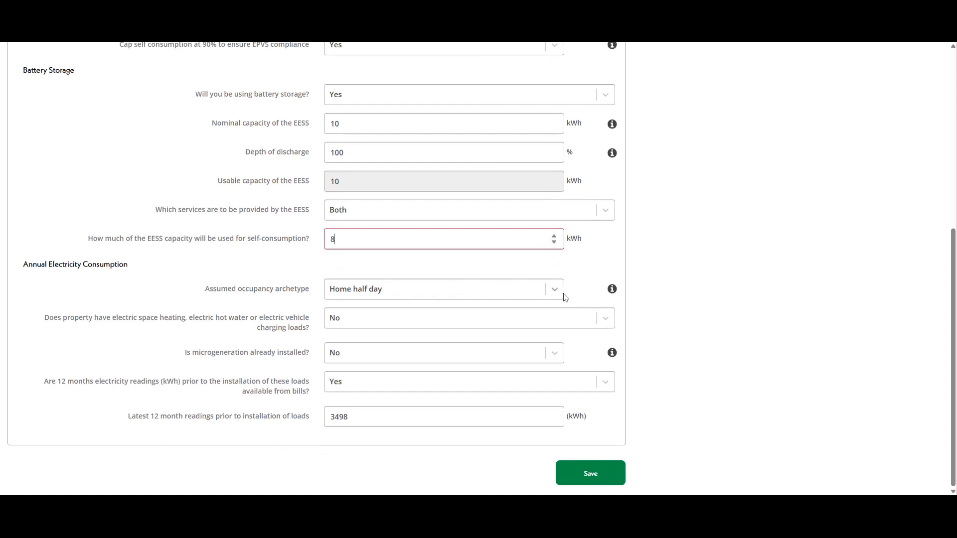
{"action": "left_click", "coordinate": [231, 298]}
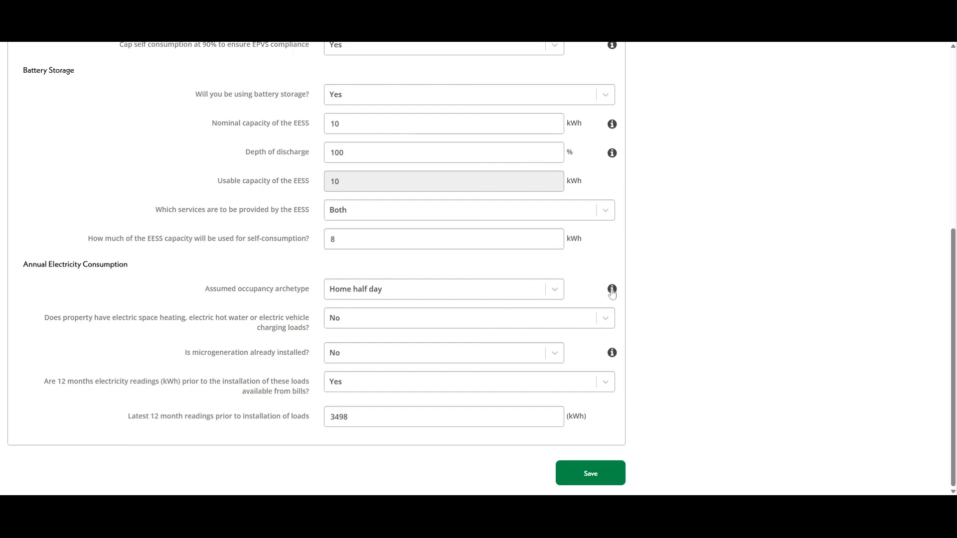
{"action": "left_click", "coordinate": [553, 292]}
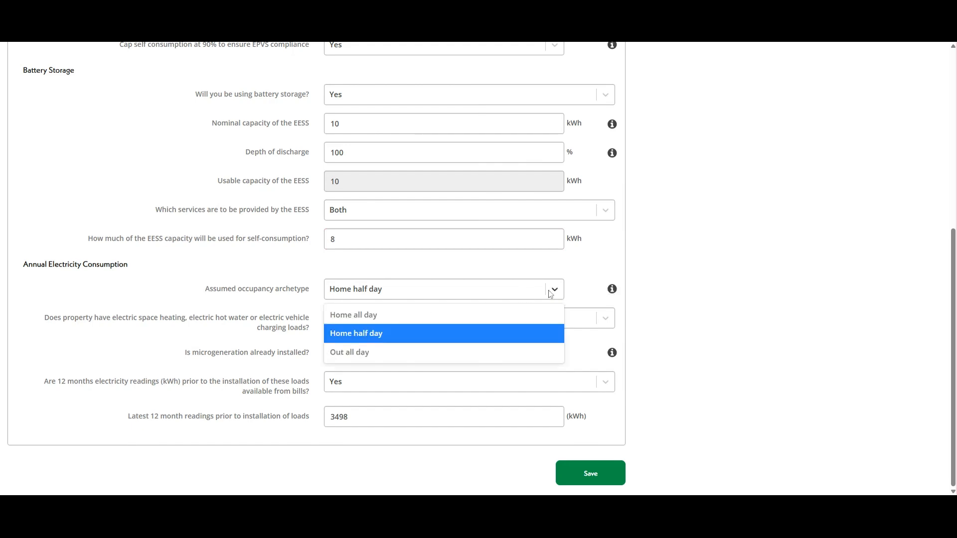
{"action": "left_click", "coordinate": [558, 292]}
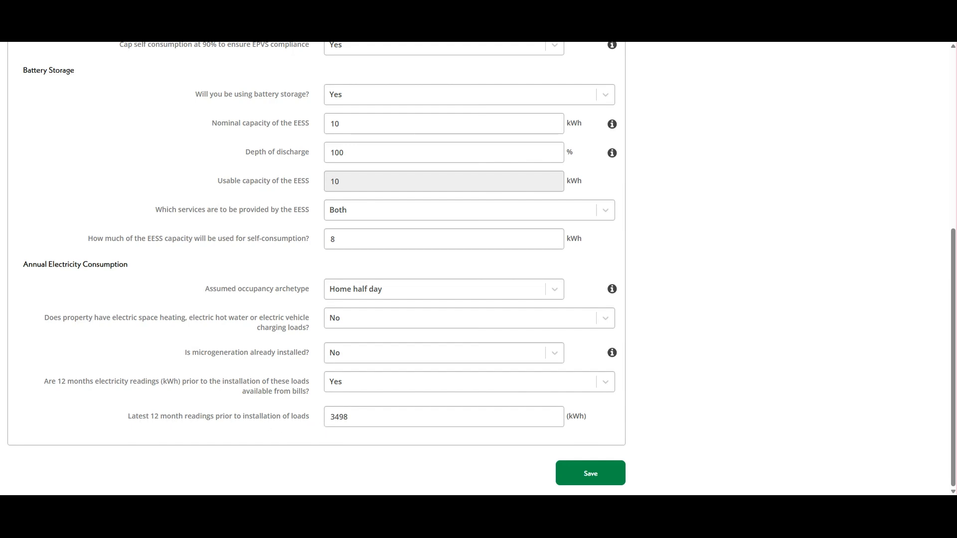
Step: Change the latest 12-month readings from 3498 to 6500 kWh and save the survey
{"action": "left_click", "coordinate": [346, 417]}
{"action": "left_click_drag", "start_coordinate": [346, 417], "coordinate": [313, 421]}
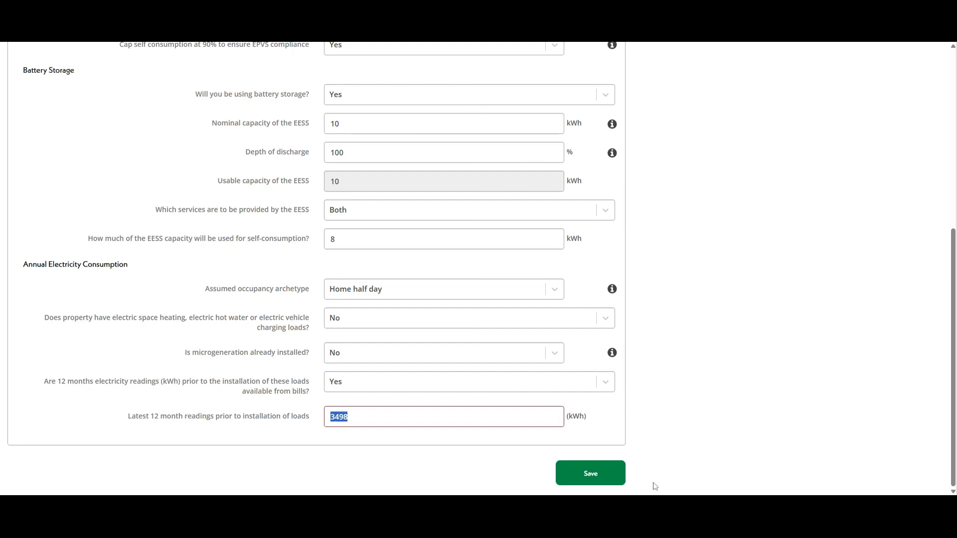
{"action": "type", "text": "6500"}
{"action": "left_click", "coordinate": [587, 480]}
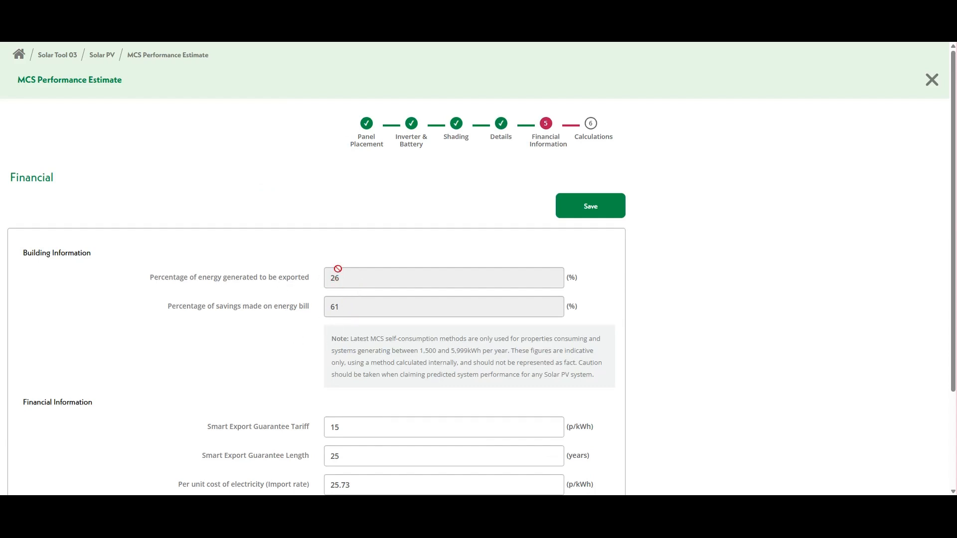
Step: In Financial Information, begin replacing the PV-only installation cost value
{"action": "scroll", "coordinate": [294, 304], "scroll_direction": "down", "scroll_amount": 3}
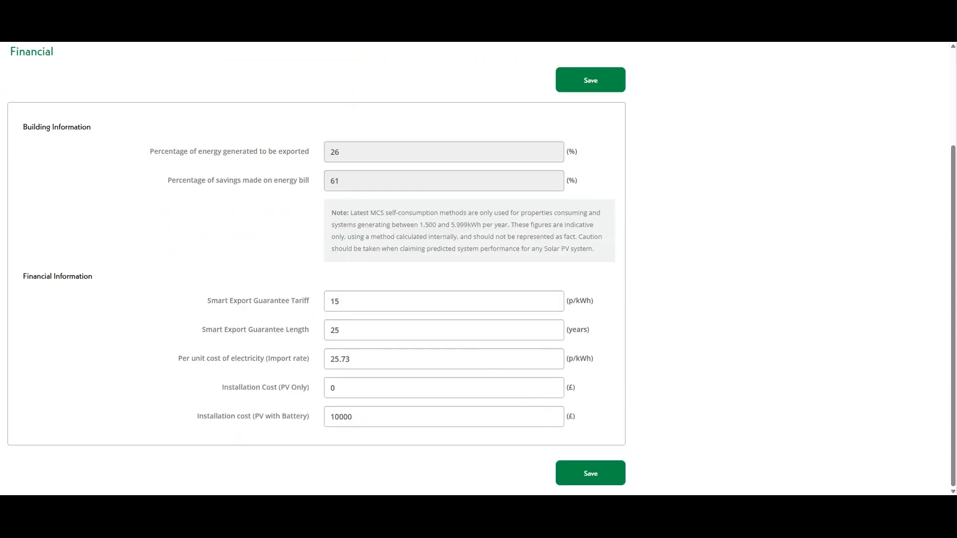
{"action": "left_click_drag", "start_coordinate": [344, 388], "coordinate": [286, 388]}
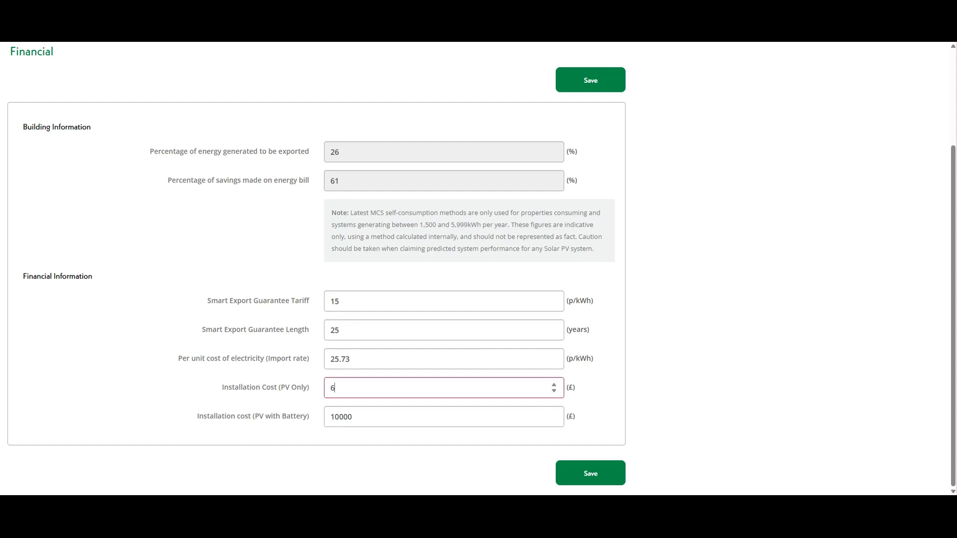
Step: Save the financial details, review the calculations, and generate the Performance Estimate PDF
{"action": "left_click", "coordinate": [592, 474]}
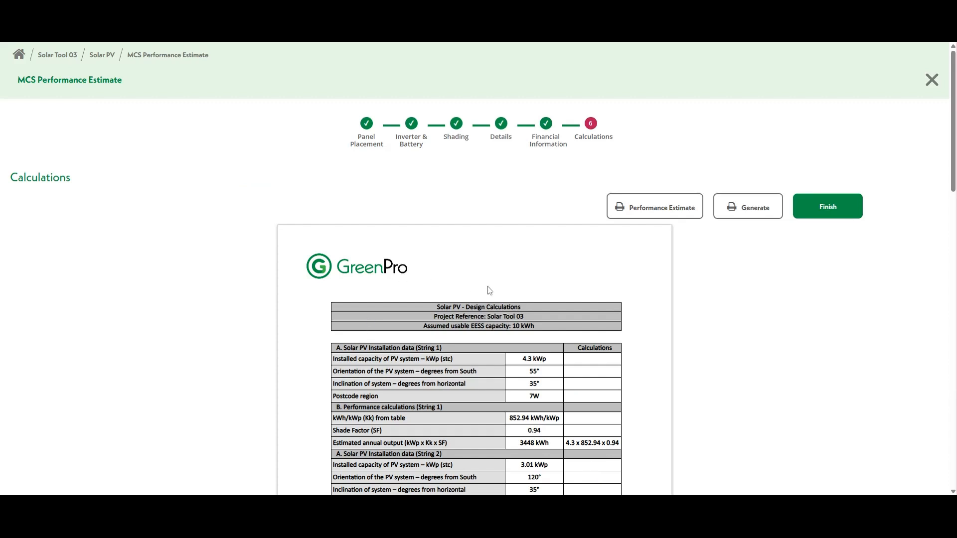
{"action": "scroll", "coordinate": [488, 291], "scroll_direction": "down", "scroll_amount": 2}
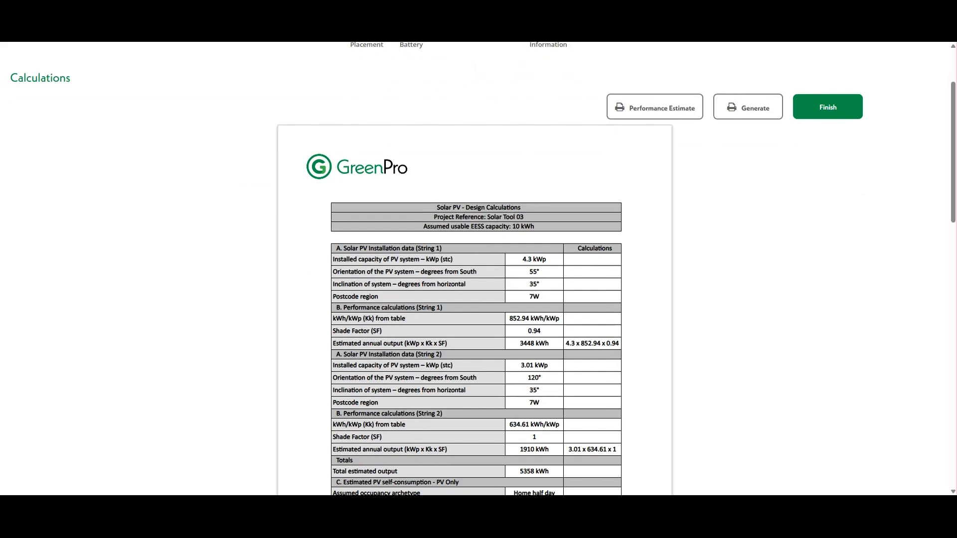
{"action": "scroll", "coordinate": [535, 307], "scroll_direction": "down", "scroll_amount": 15}
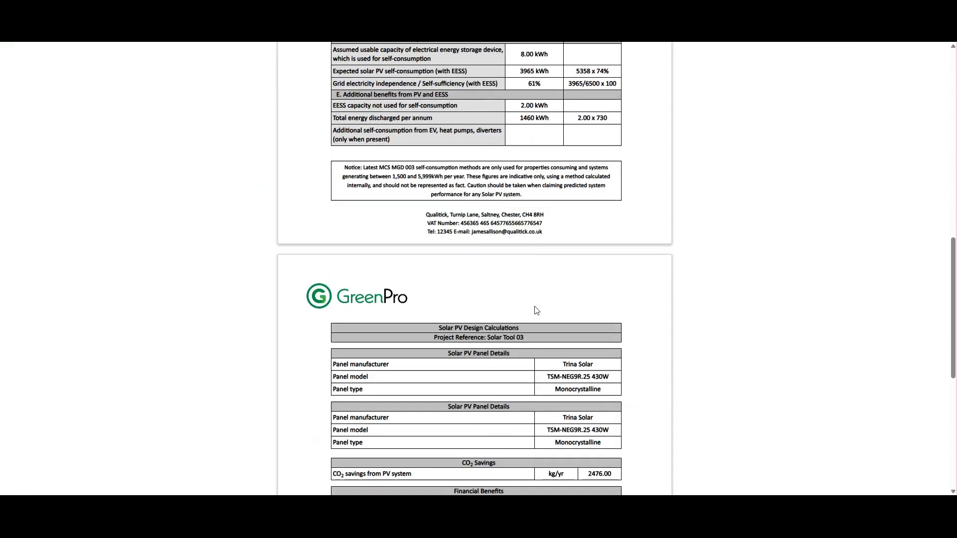
{"action": "scroll", "coordinate": [535, 310], "scroll_direction": "down", "scroll_amount": 5}
{"action": "scroll", "coordinate": [536, 310], "scroll_direction": "up", "scroll_amount": 20}
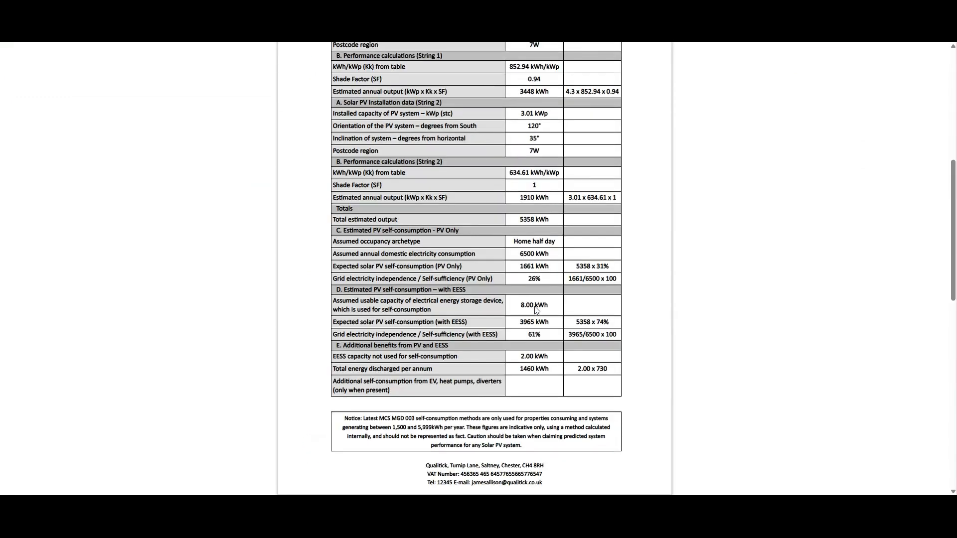
{"action": "left_click", "coordinate": [716, 202]}
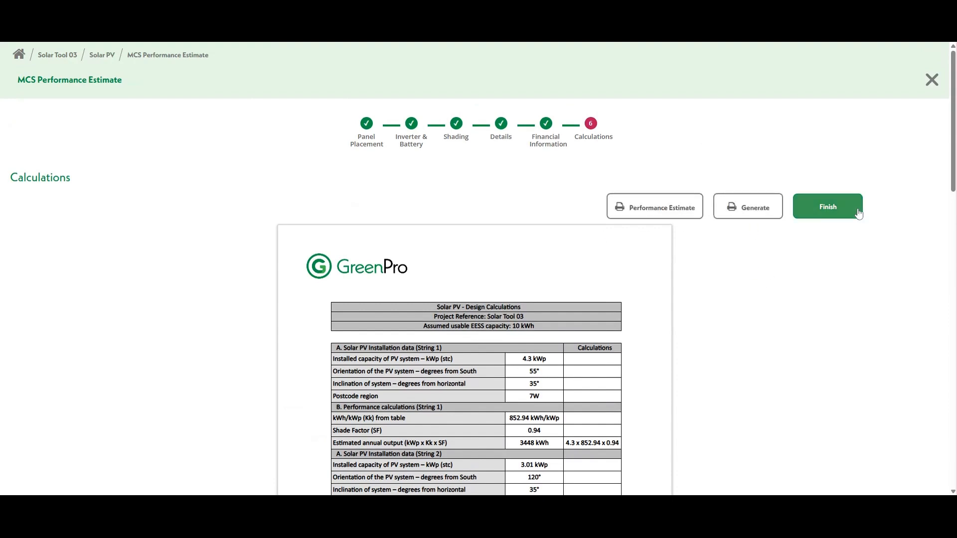
{"action": "left_click", "coordinate": [837, 212]}
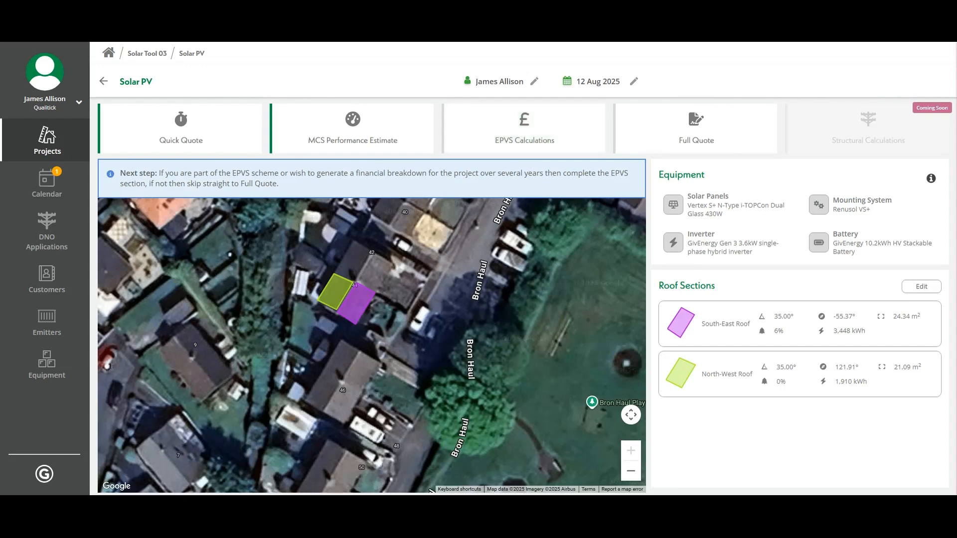
Step: Start the EPVS financial breakdown from the Solar PV project overview
{"action": "left_click", "coordinate": [524, 128]}
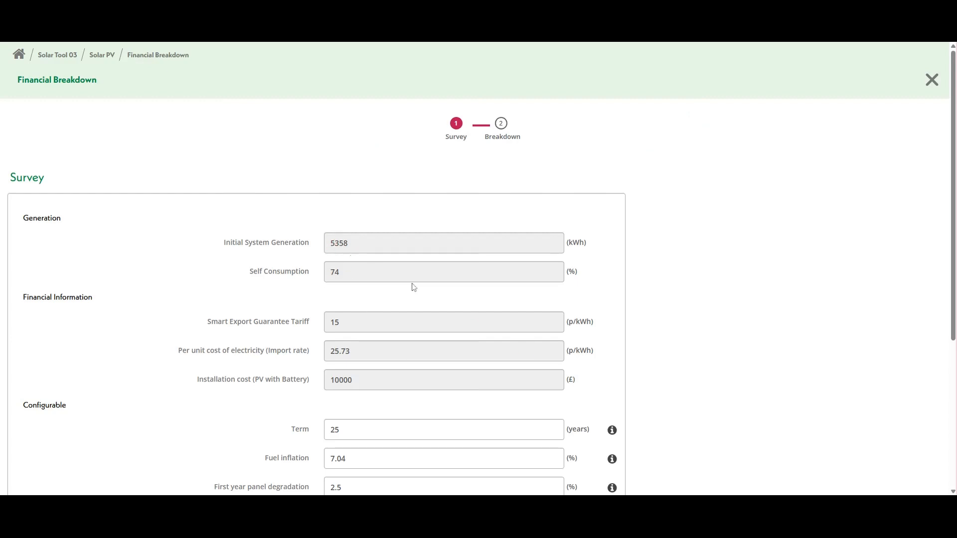
Step: Answer No to battery and inverter replacement costs and No to a loan, then save
{"action": "scroll", "coordinate": [413, 287], "scroll_direction": "down", "scroll_amount": 4}
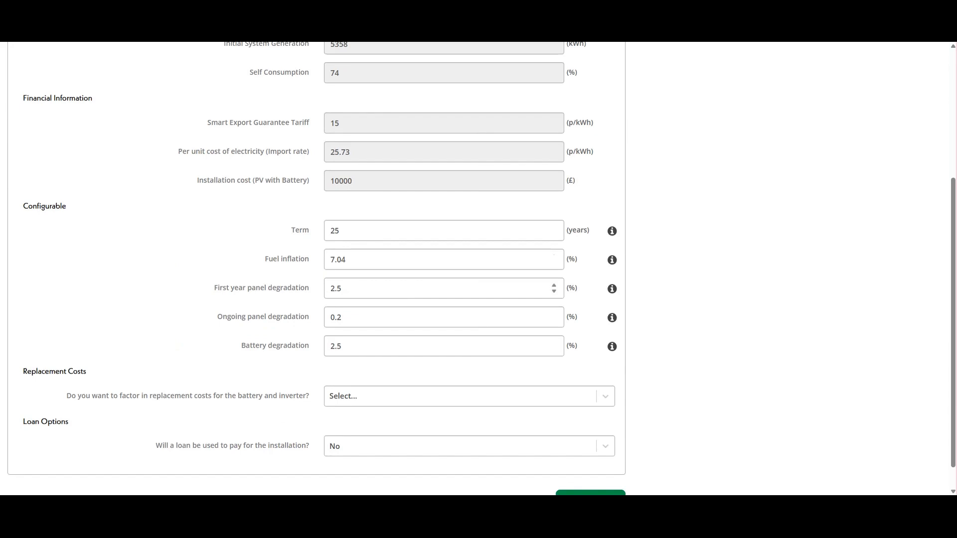
{"action": "scroll", "coordinate": [419, 335], "scroll_direction": "down", "scroll_amount": 1}
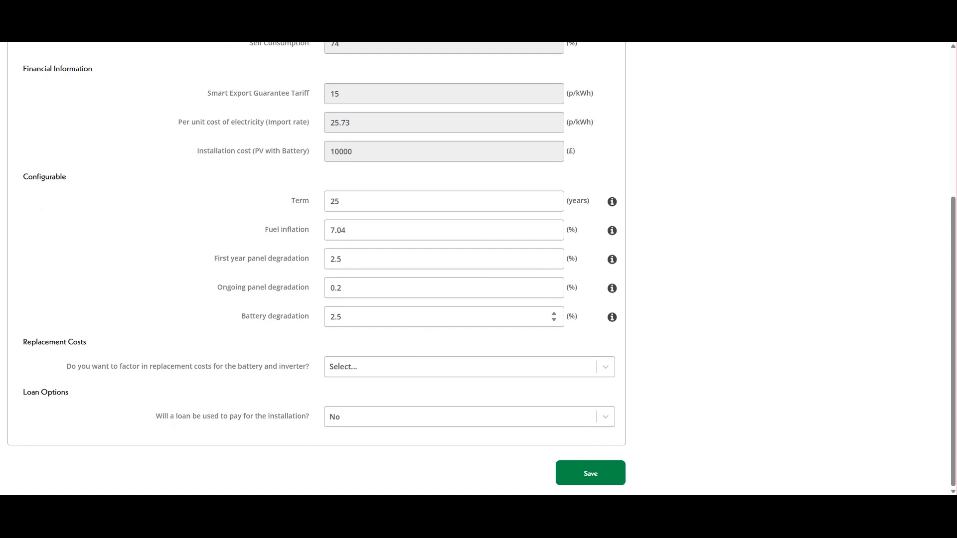
{"action": "left_click", "coordinate": [606, 370]}
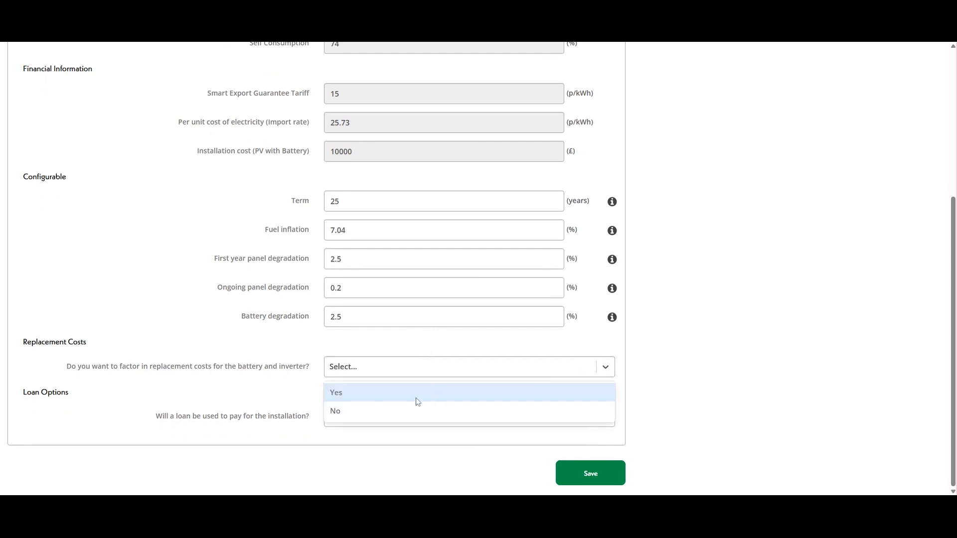
{"action": "left_click", "coordinate": [411, 415]}
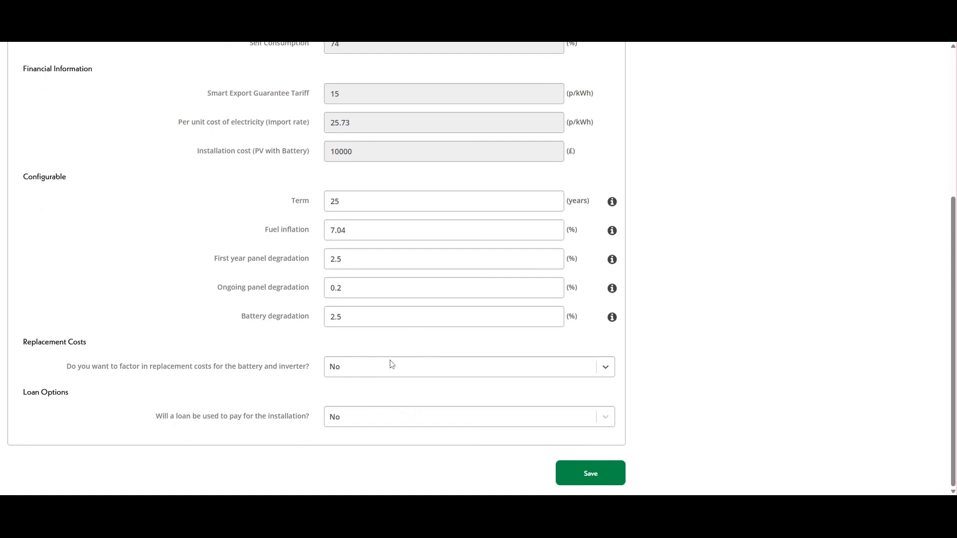
{"action": "left_click", "coordinate": [606, 419]}
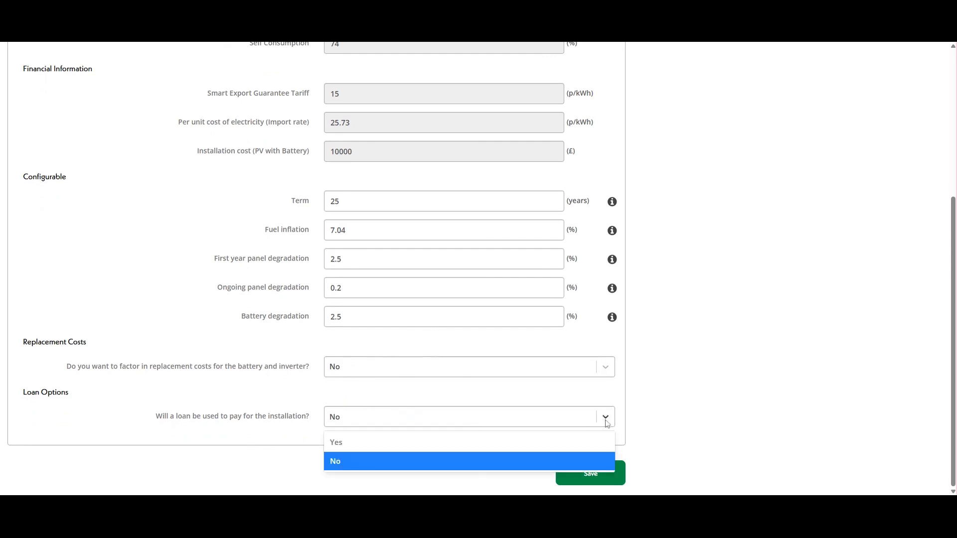
{"action": "left_click", "coordinate": [468, 444]}
{"action": "scroll", "coordinate": [515, 391], "scroll_direction": "down", "scroll_amount": 2}
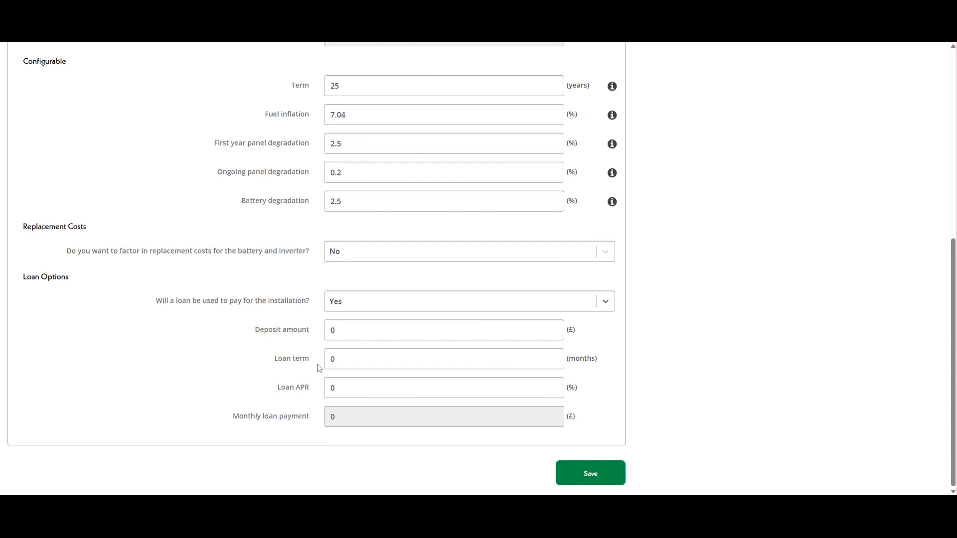
{"action": "left_click", "coordinate": [606, 305]}
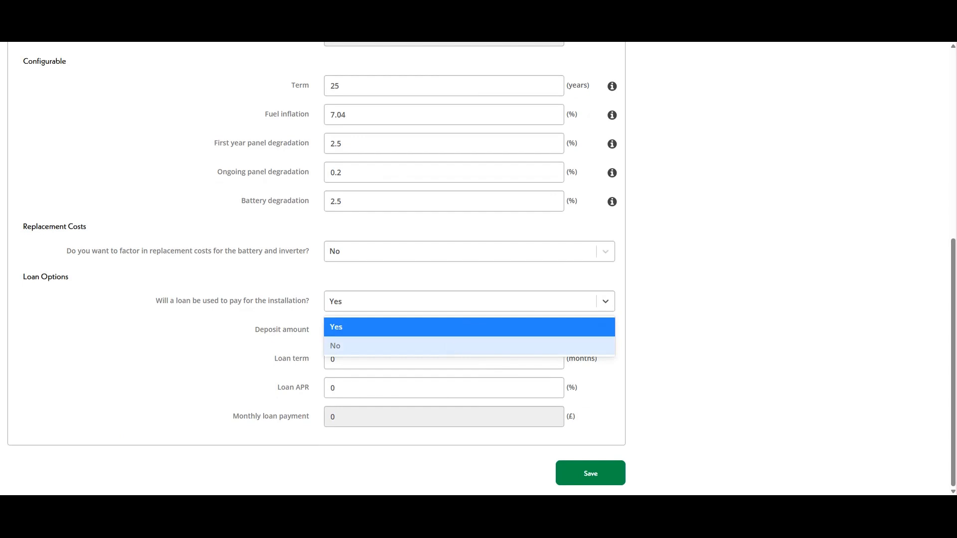
{"action": "left_click", "coordinate": [455, 346]}
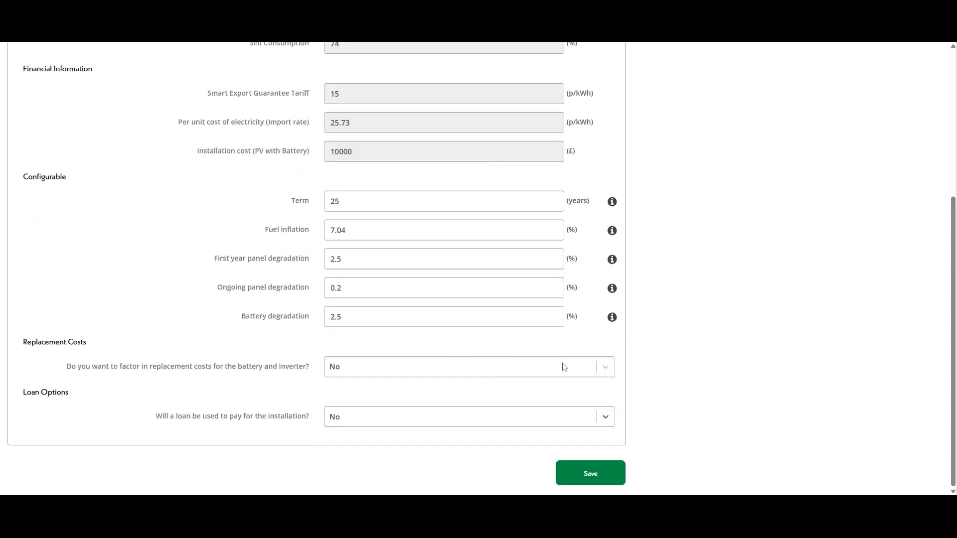
{"action": "left_click", "coordinate": [598, 478]}
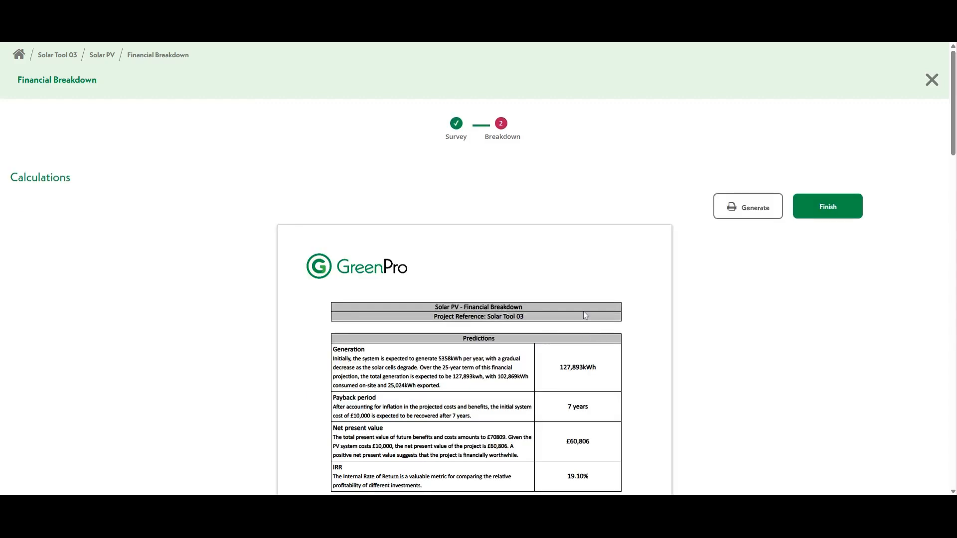
Step: Review the breakdown preview (7-year payback, £60,806 NPV, 19.10% IRR) and generate the report
{"action": "scroll", "coordinate": [584, 315], "scroll_direction": "down", "scroll_amount": 3}
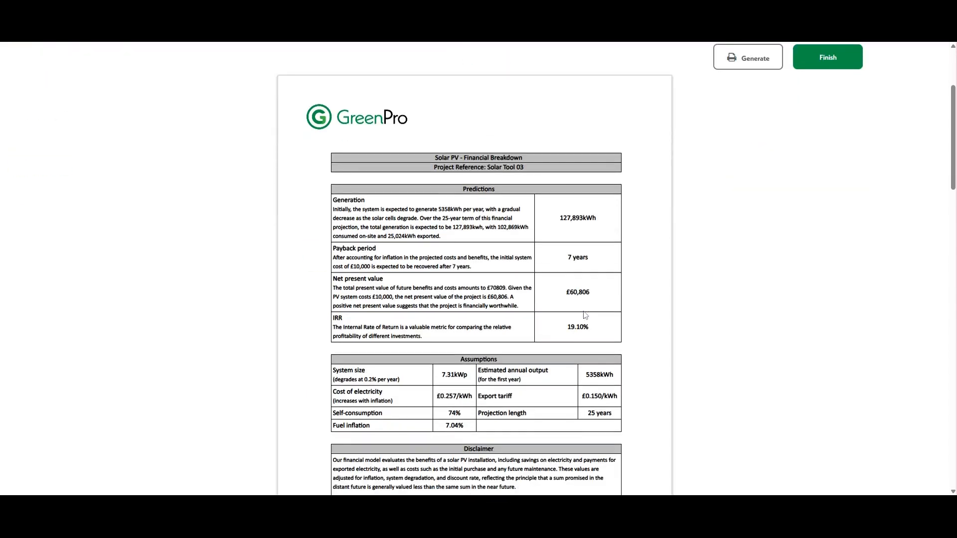
{"action": "scroll", "coordinate": [514, 252], "scroll_direction": "down", "scroll_amount": 3}
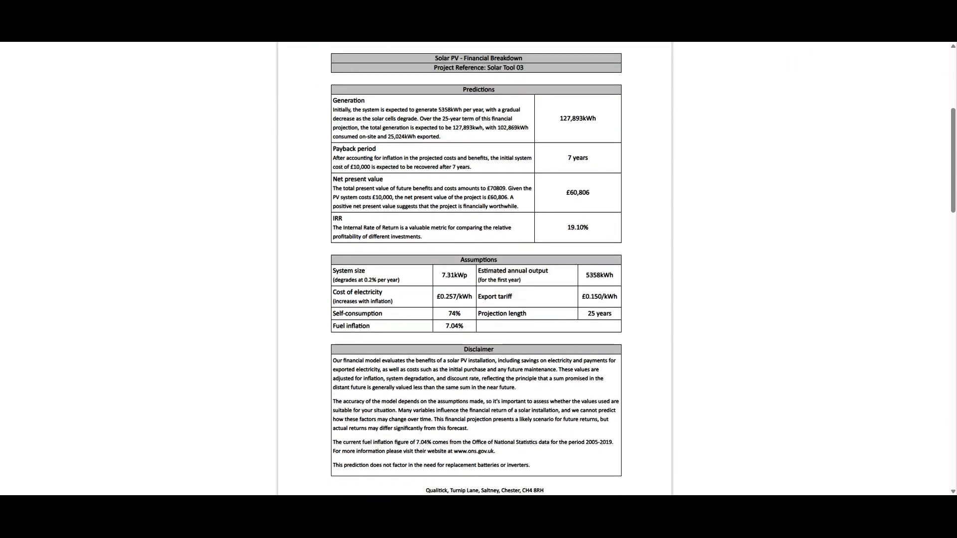
{"action": "scroll", "coordinate": [515, 252], "scroll_direction": "down", "scroll_amount": 7}
{"action": "scroll", "coordinate": [380, 190], "scroll_direction": "down", "scroll_amount": 3}
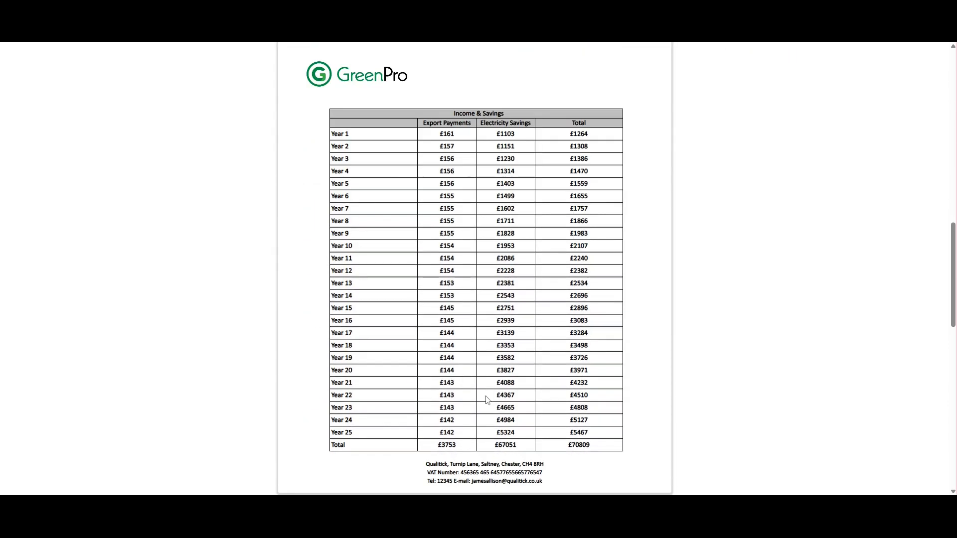
{"action": "scroll", "coordinate": [408, 251], "scroll_direction": "down", "scroll_amount": 1}
{"action": "scroll", "coordinate": [517, 260], "scroll_direction": "down", "scroll_amount": 5}
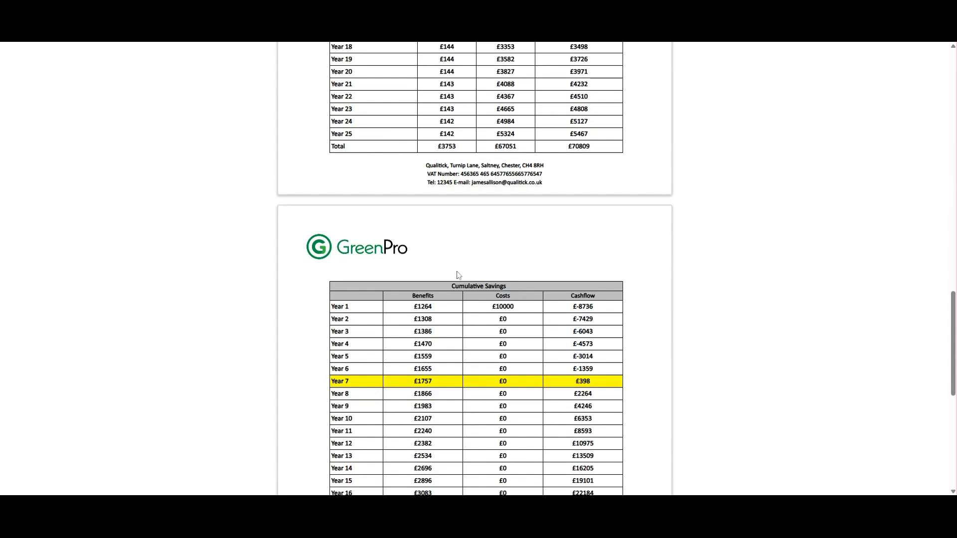
{"action": "scroll", "coordinate": [641, 363], "scroll_direction": "down", "scroll_amount": 3}
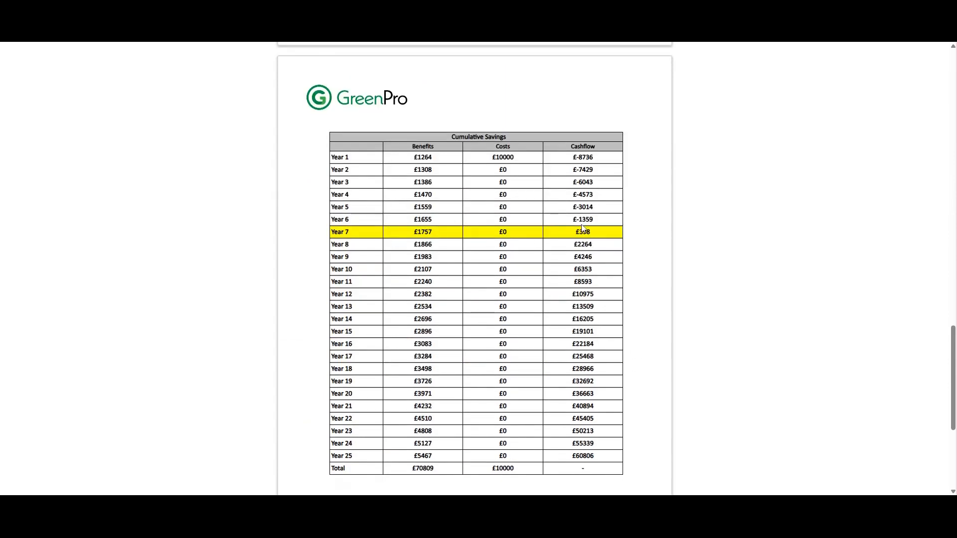
{"action": "scroll", "coordinate": [717, 250], "scroll_direction": "down", "scroll_amount": 3}
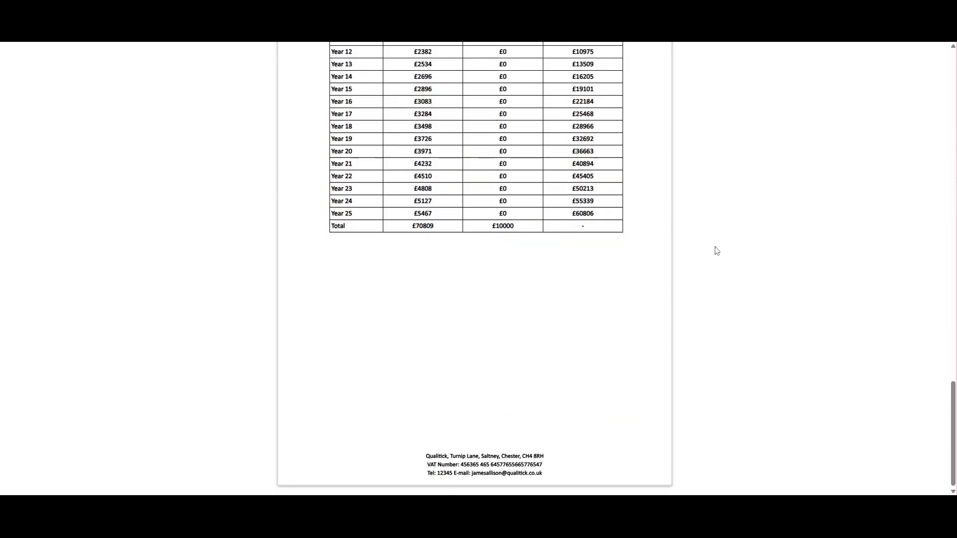
{"action": "scroll", "coordinate": [717, 250], "scroll_direction": "up", "scroll_amount": 20}
{"action": "scroll", "coordinate": [718, 253], "scroll_direction": "up", "scroll_amount": 3}
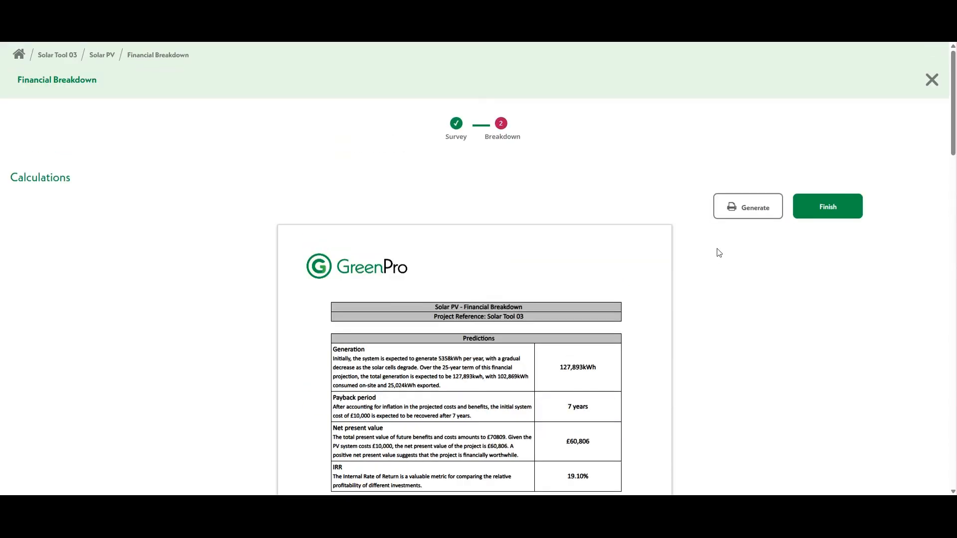
{"action": "left_click", "coordinate": [737, 207]}
Step: Finish the EPVS financial breakdown and return to the Solar PV project overview
{"action": "left_click", "coordinate": [827, 206]}
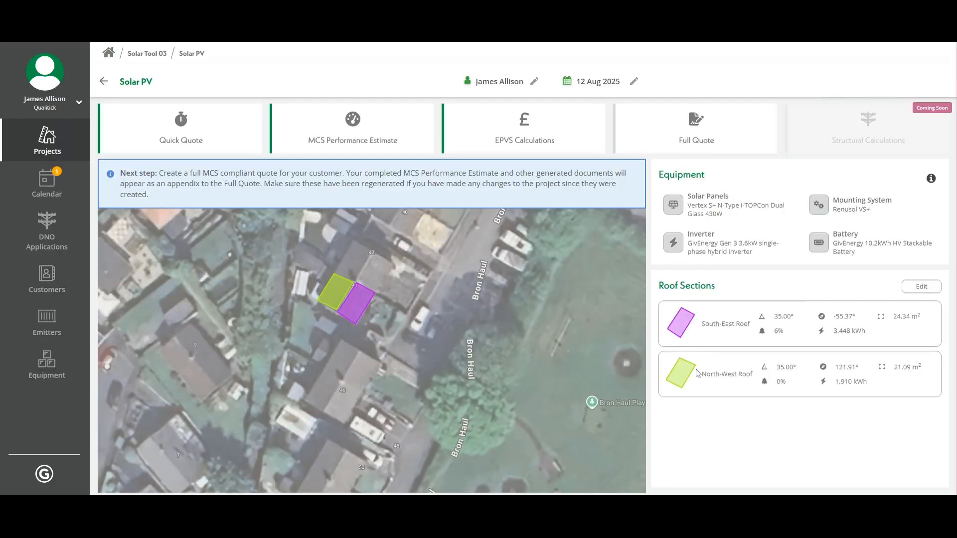